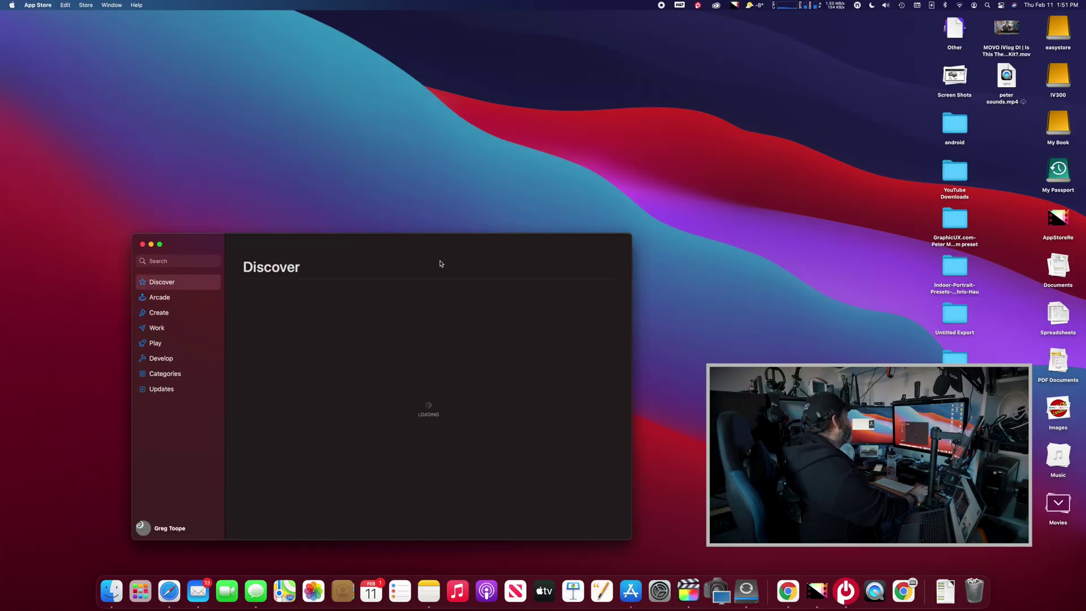
Drag the App Store Discover window up and to the right, toward the desktop centre
left_click_drag(440, 251, 570, 158)
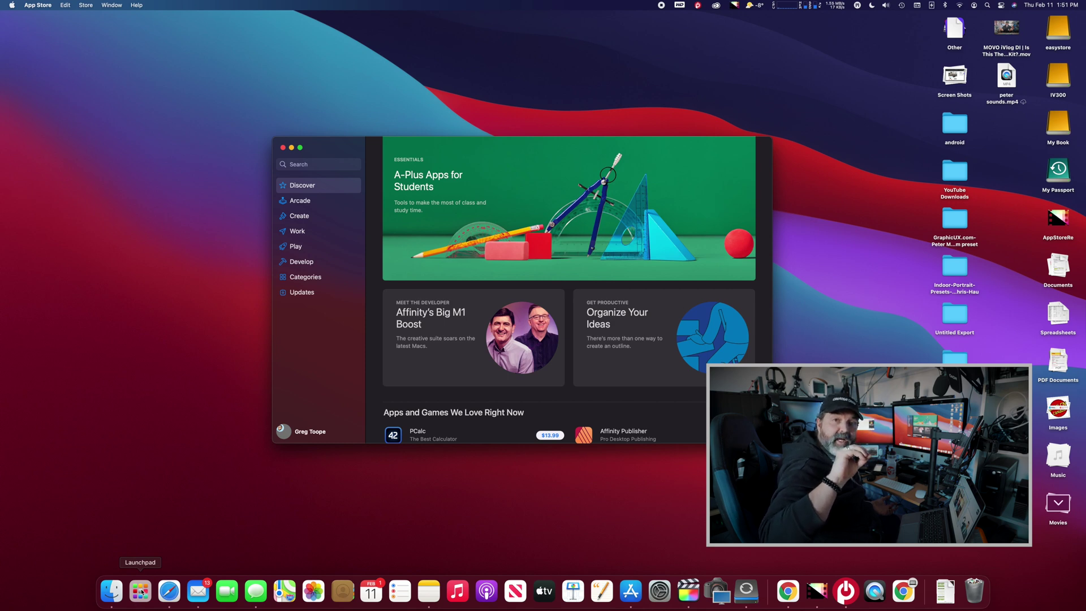
Open Launchpad from the Dock, swipe through its app pages, and return to page 1
left_click(140, 591)
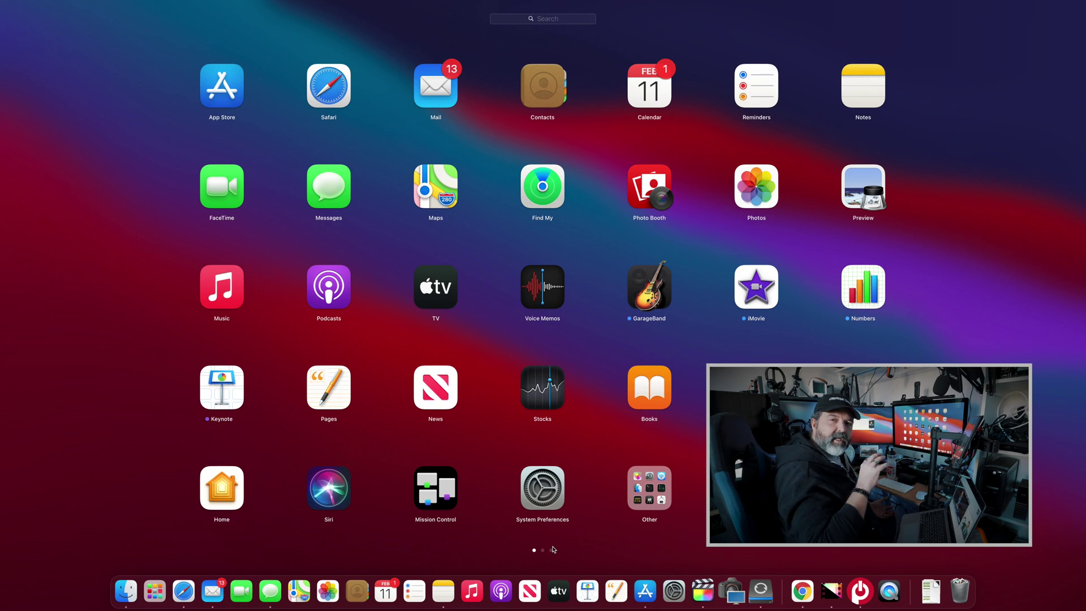
scroll(553, 550, "right", 5)
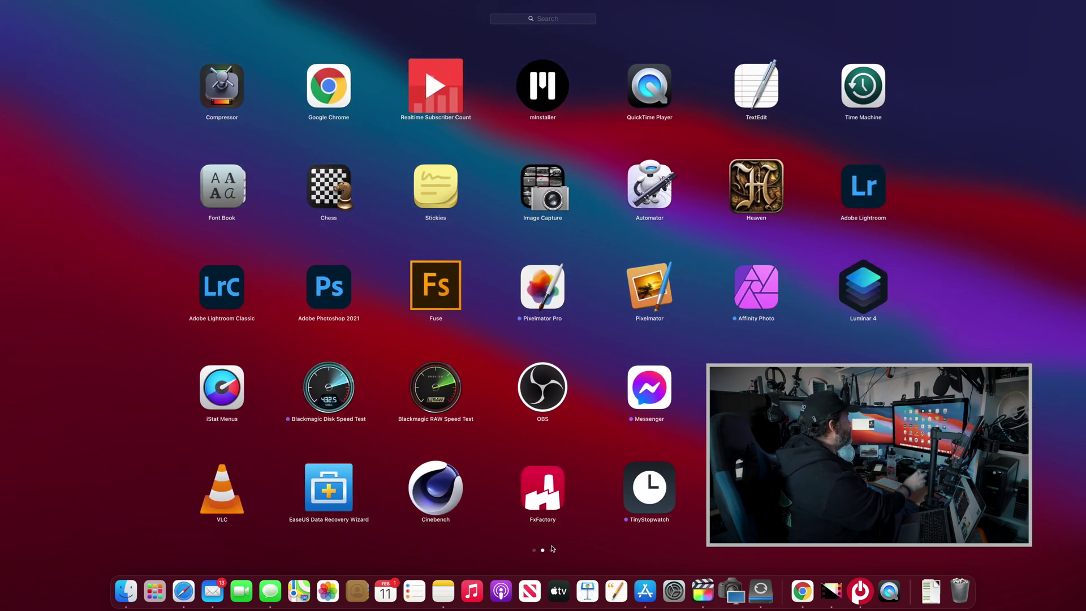
scroll(554, 548, "right", 3)
scroll(552, 550, "left", 6)
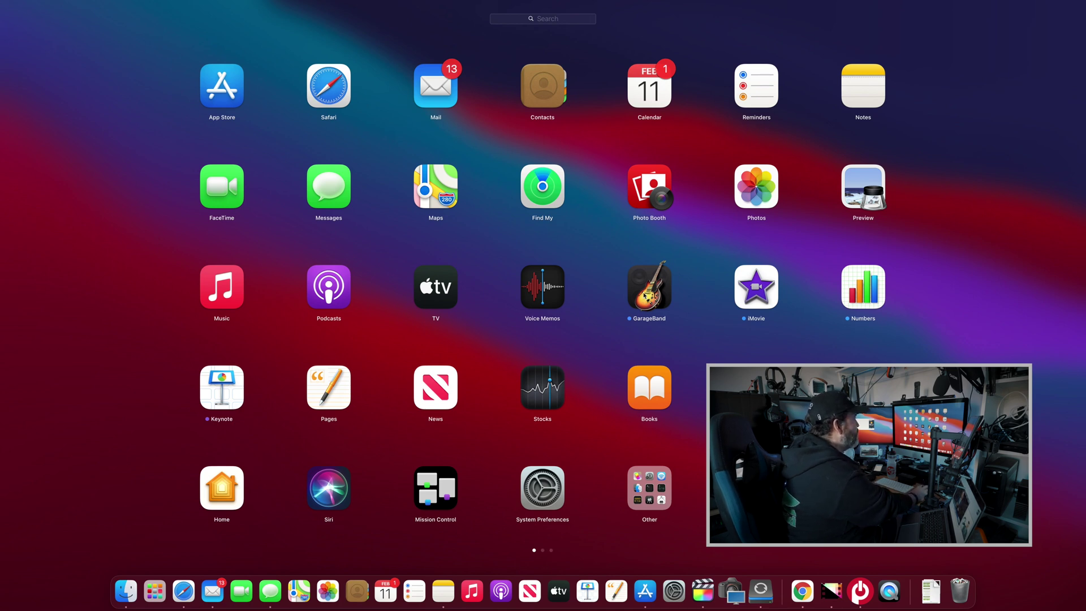
Hold GarageBand until the icons jiggle, then view the X delete badges on page 2
left_click(646, 292)
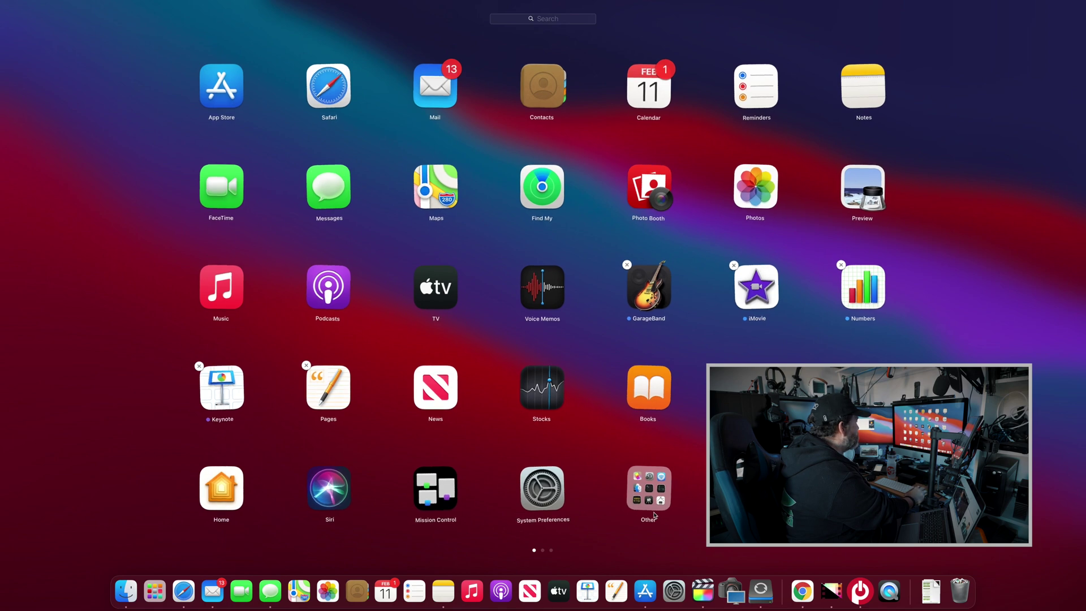
scroll(250, 129, "right", 5)
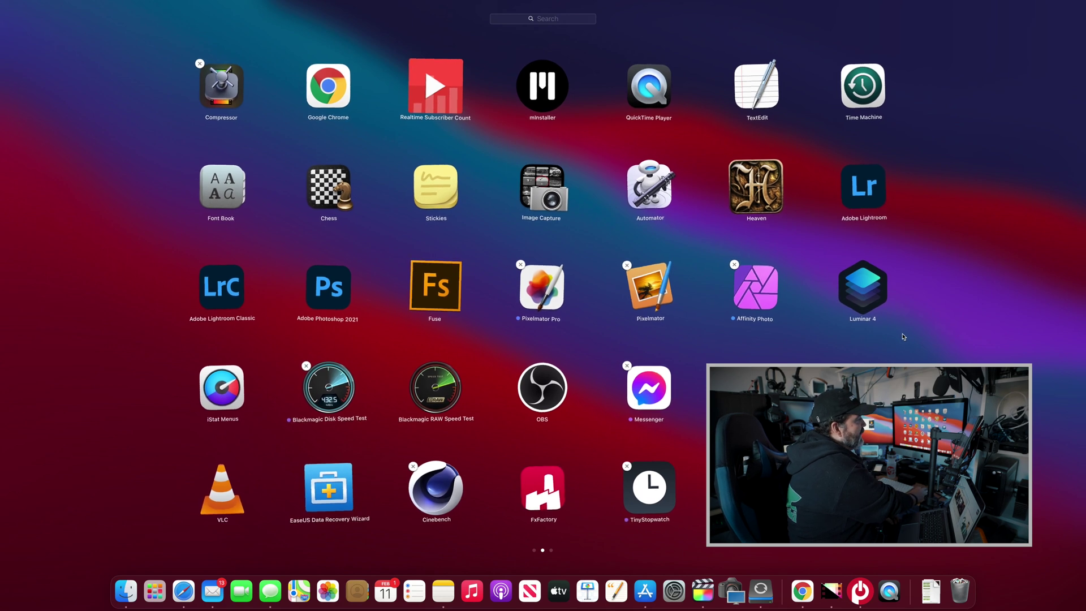
Reopen Launchpad, confirm Blackmagic RAW Speed Test has no delete badge, then close Launchpad
left_click(978, 332)
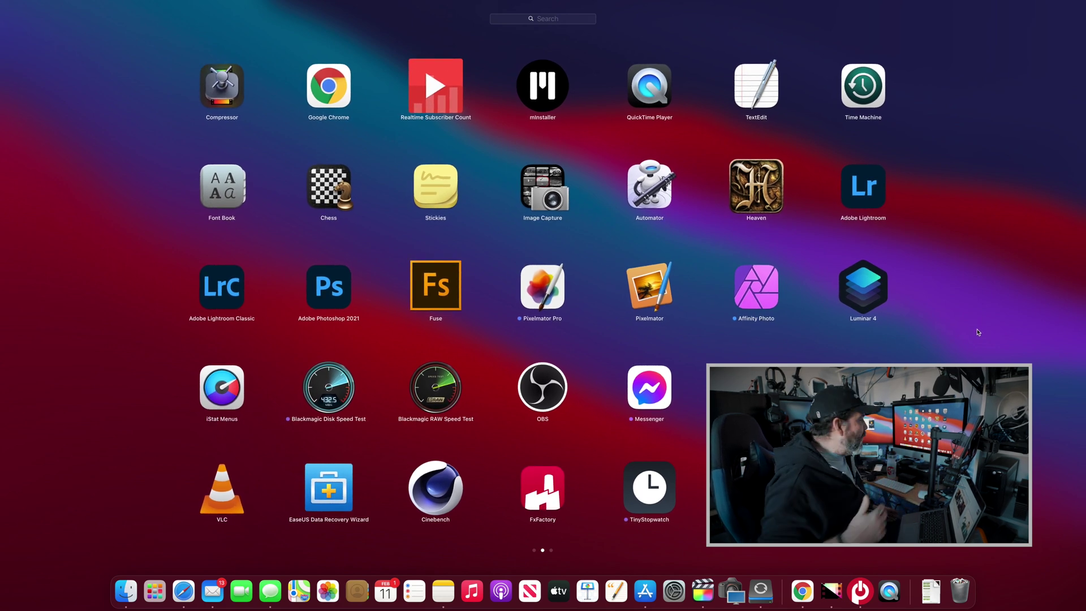
left_click(987, 339)
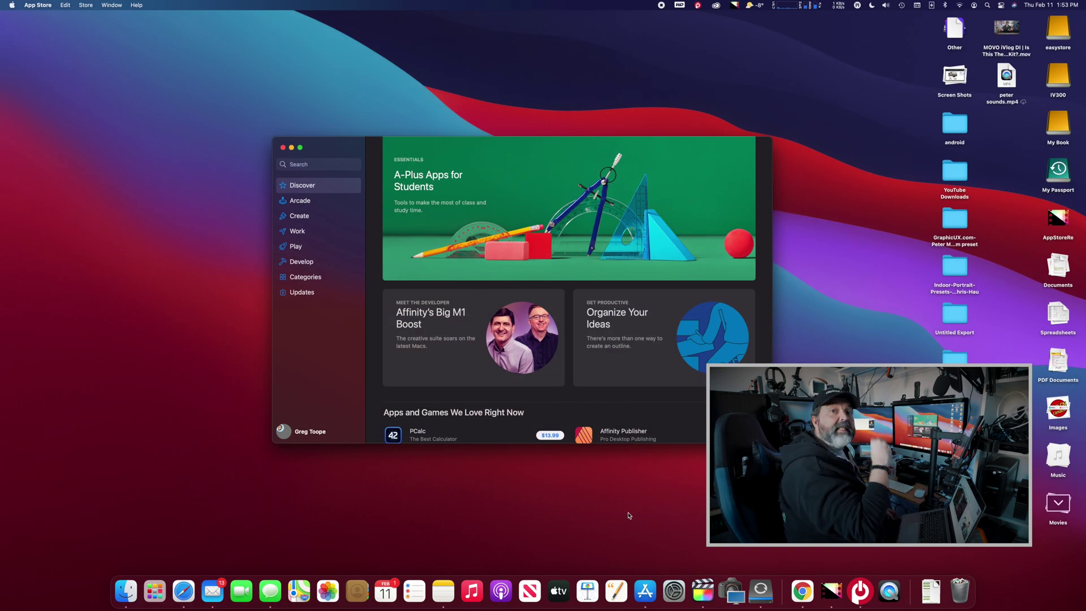
left_click(155, 591)
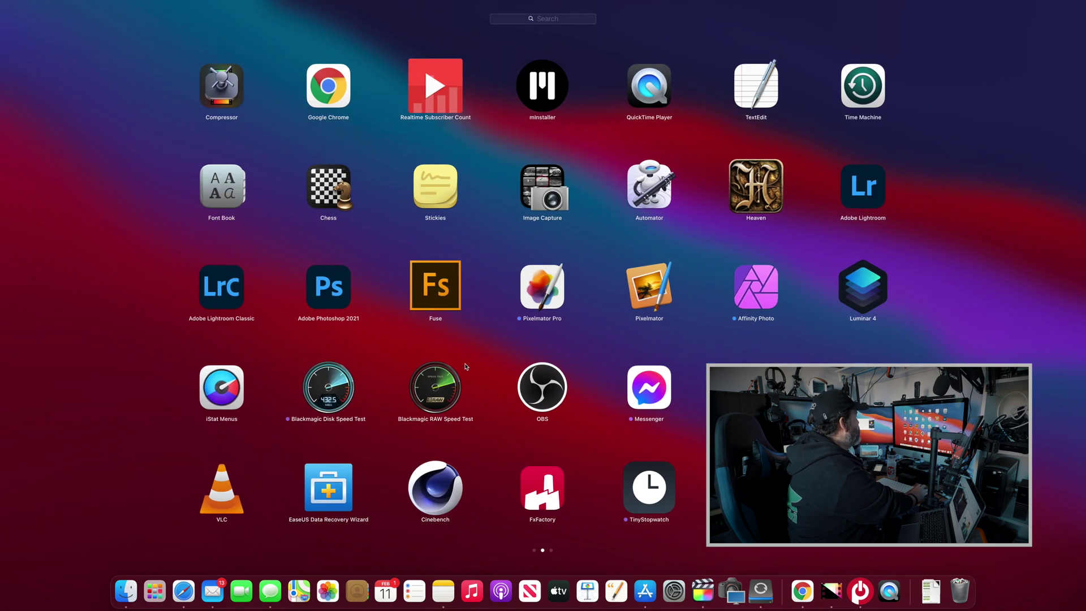
left_click(432, 390)
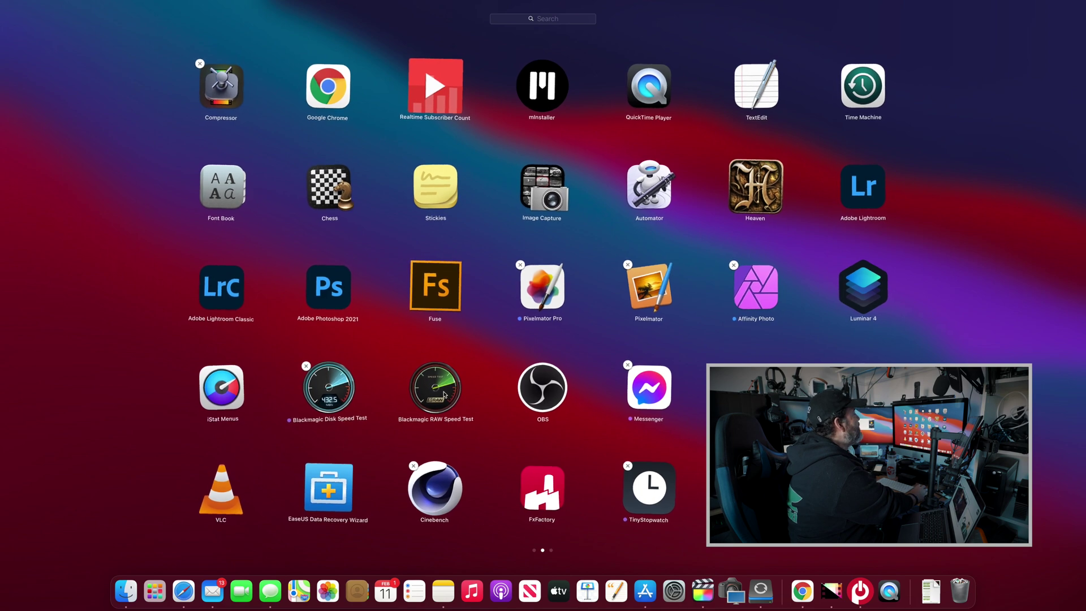
left_click(483, 355)
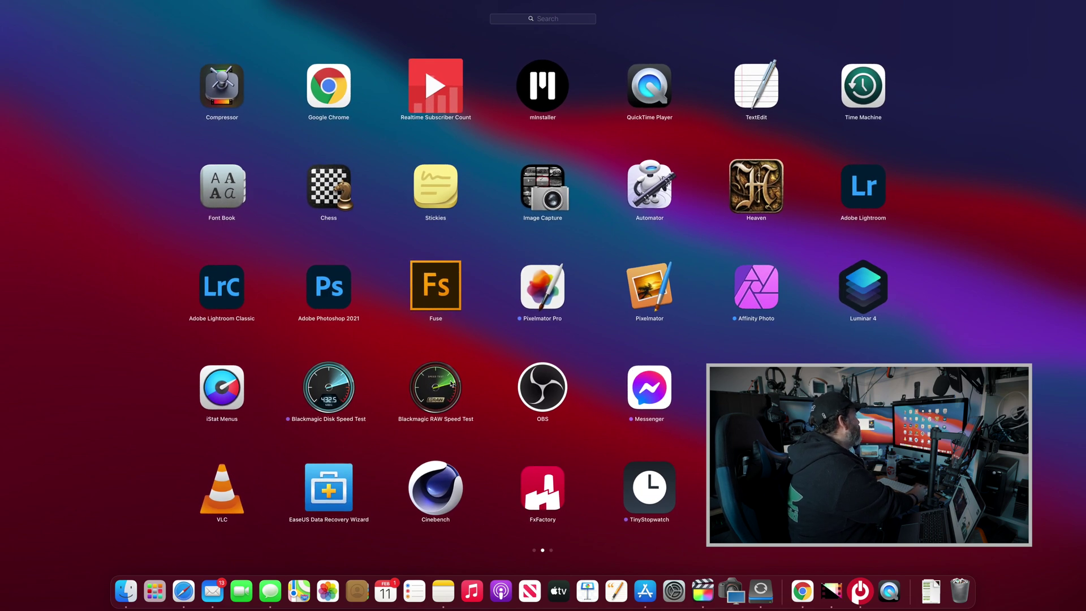
left_click(127, 478)
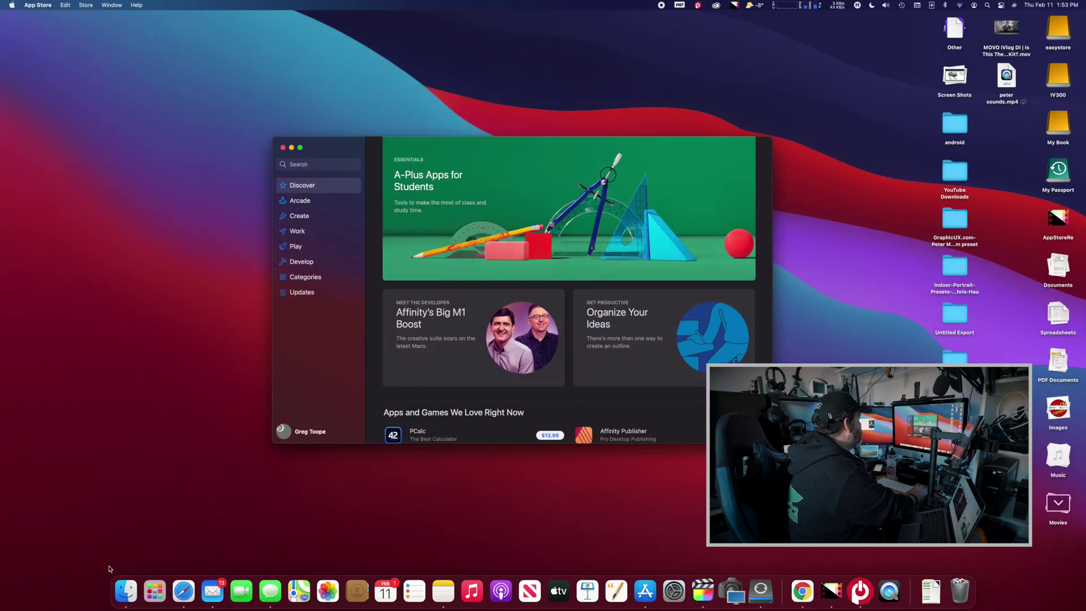
Open a Finder window on Applications and select Blackmagic RAW Speed Test
left_click(127, 591)
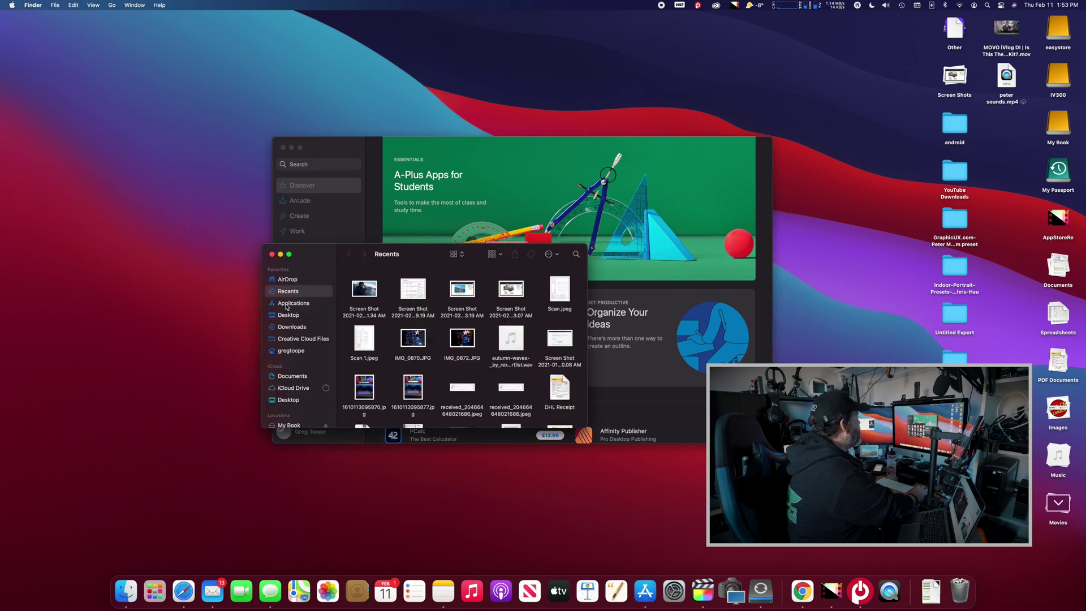
left_click(292, 306)
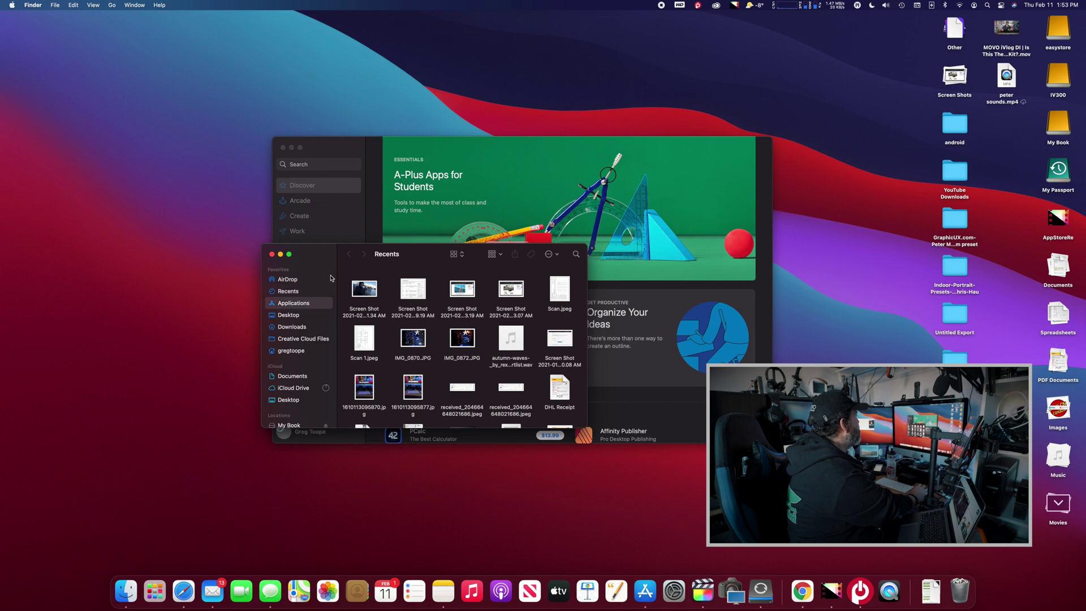
left_click_drag(323, 254, 297, 208)
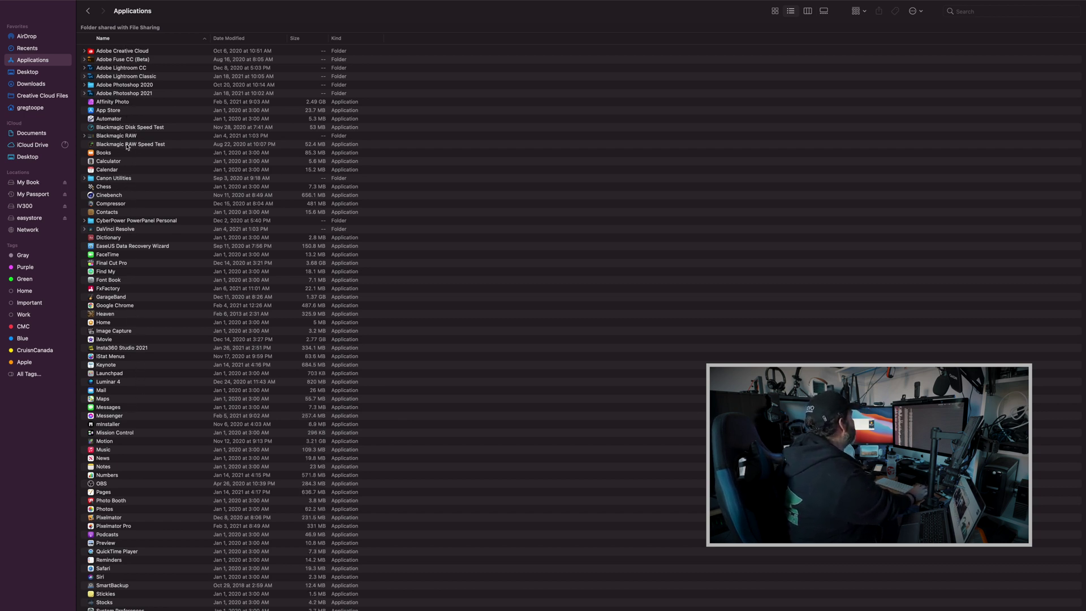
left_click(150, 146)
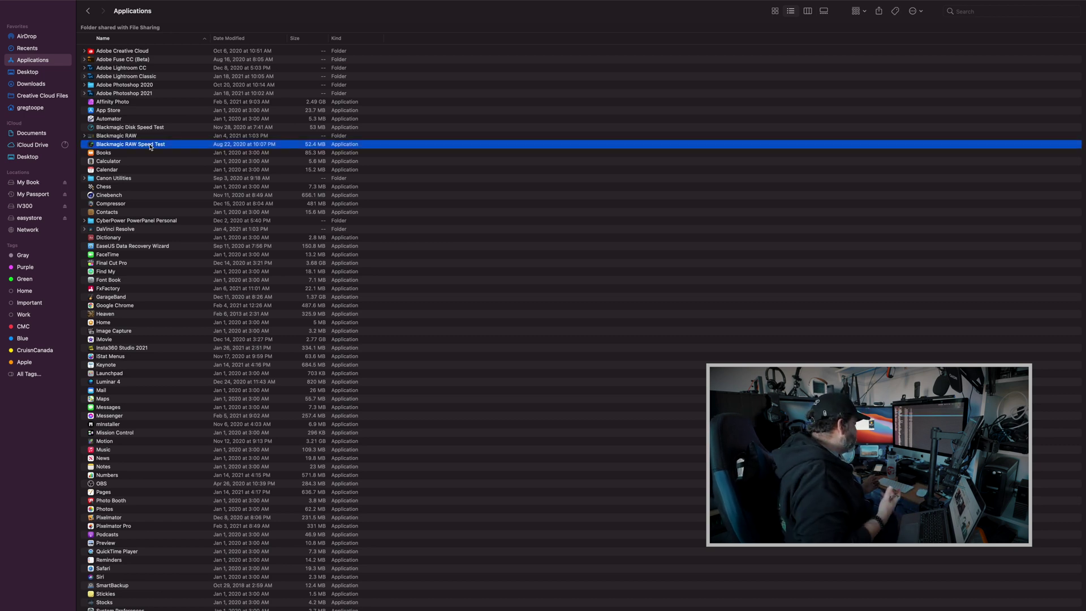
Try moving Blackmagic RAW Speed Test to the Trash from its context menu
right_click(150, 146)
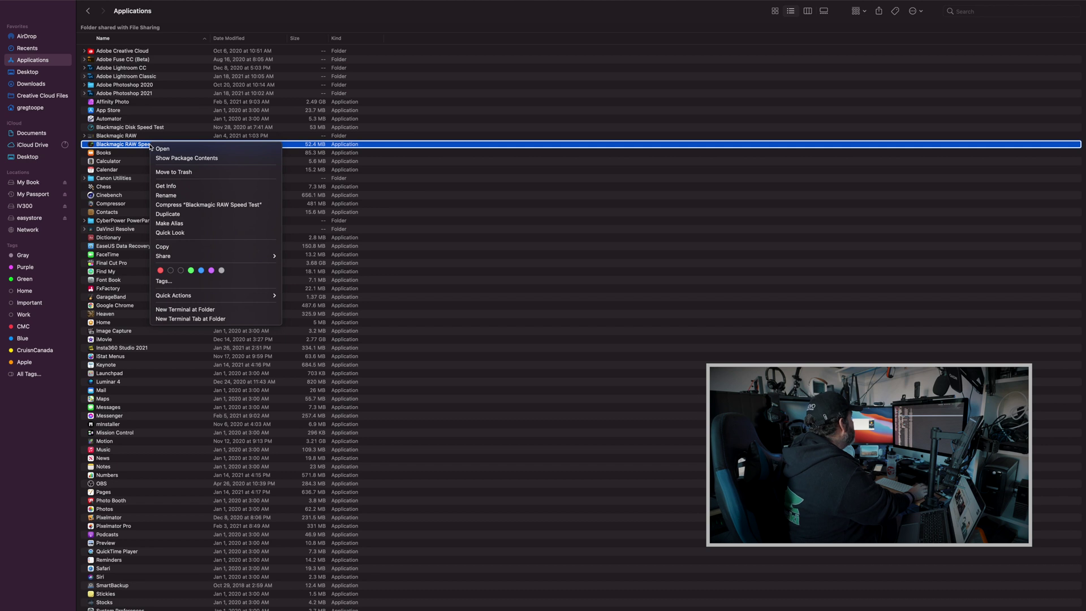
left_click(164, 173)
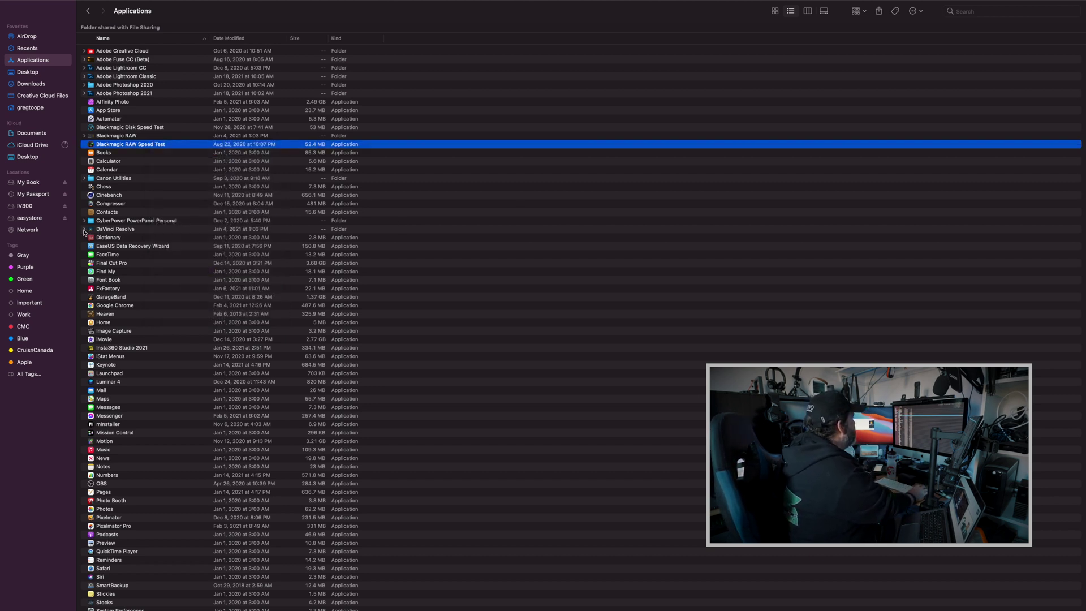
Expand the DaVinci Resolve folder and select its bundled Uninstall Resolve app
left_click(84, 229)
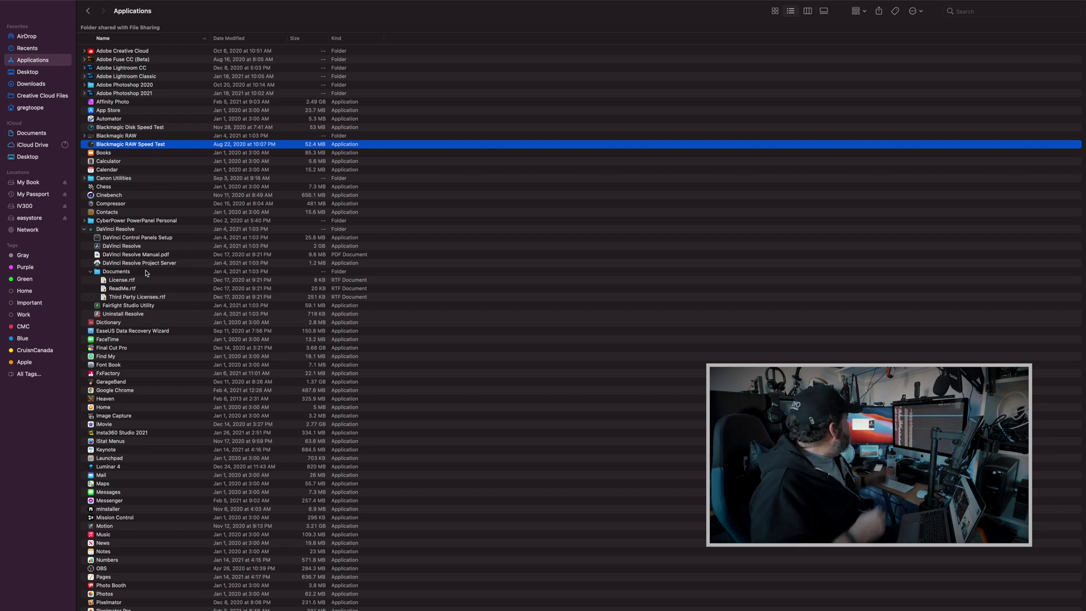
scroll(146, 273, "down", 1)
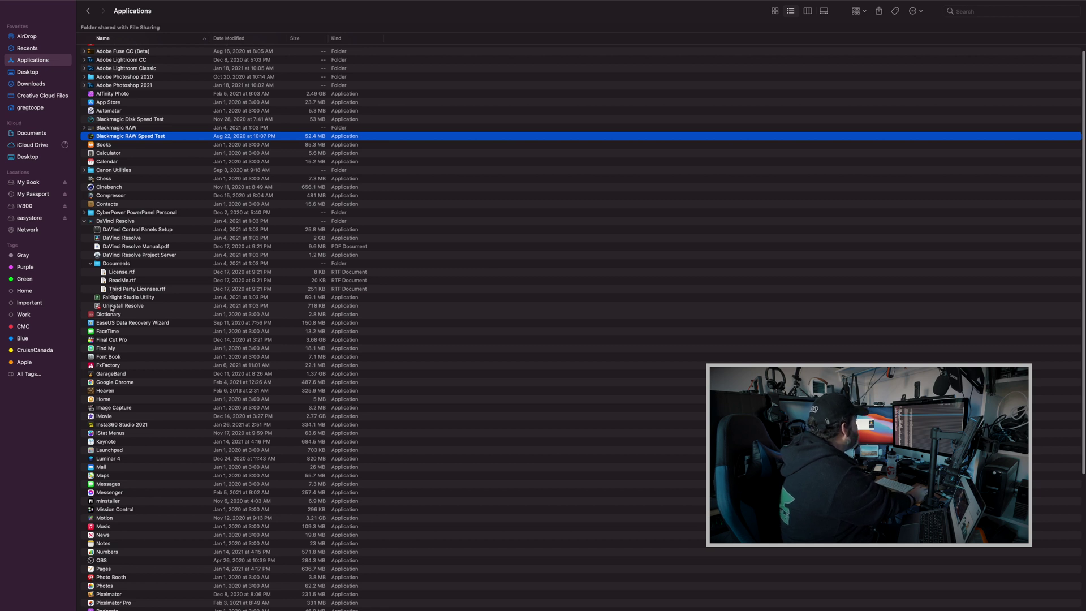
left_click(111, 306)
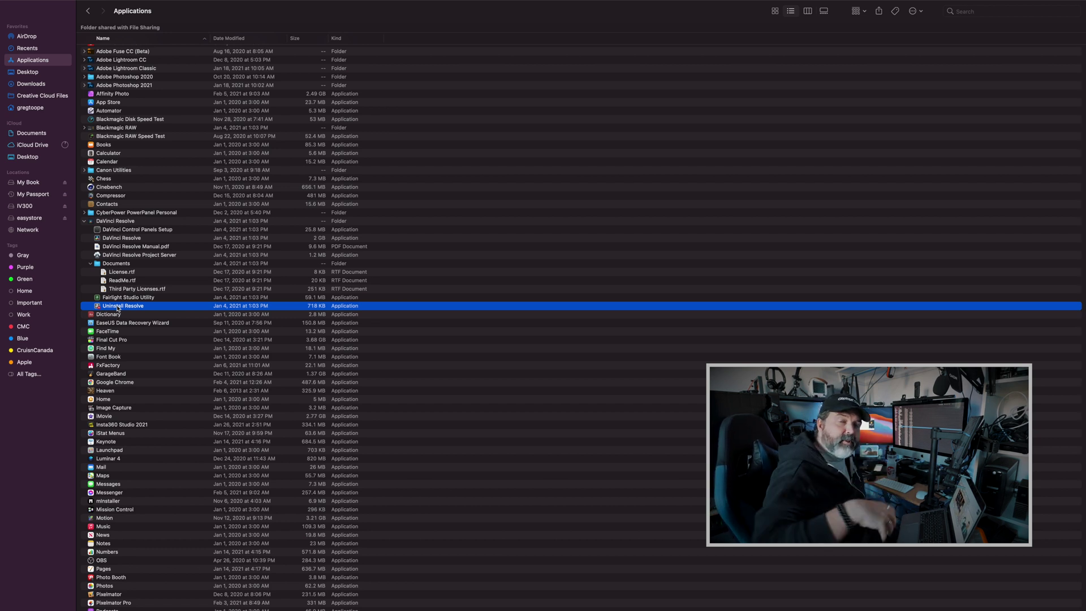
Collapse DaVinci Resolve, expand Canon Utilities and its five EOS tool subfolders, then collapse it
left_click(93, 263)
left_click(84, 221)
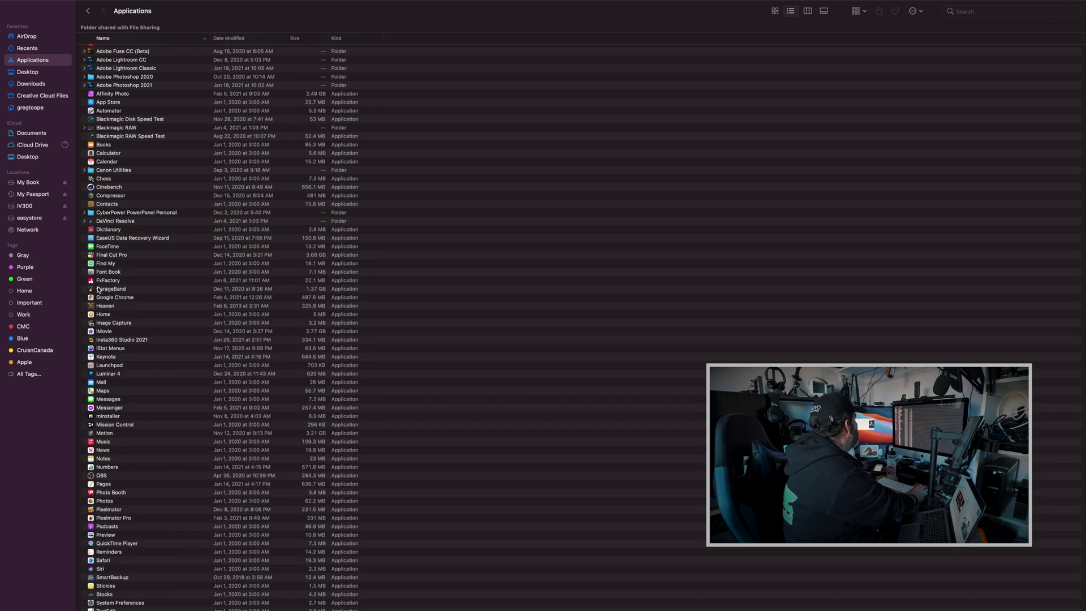
left_click(84, 171)
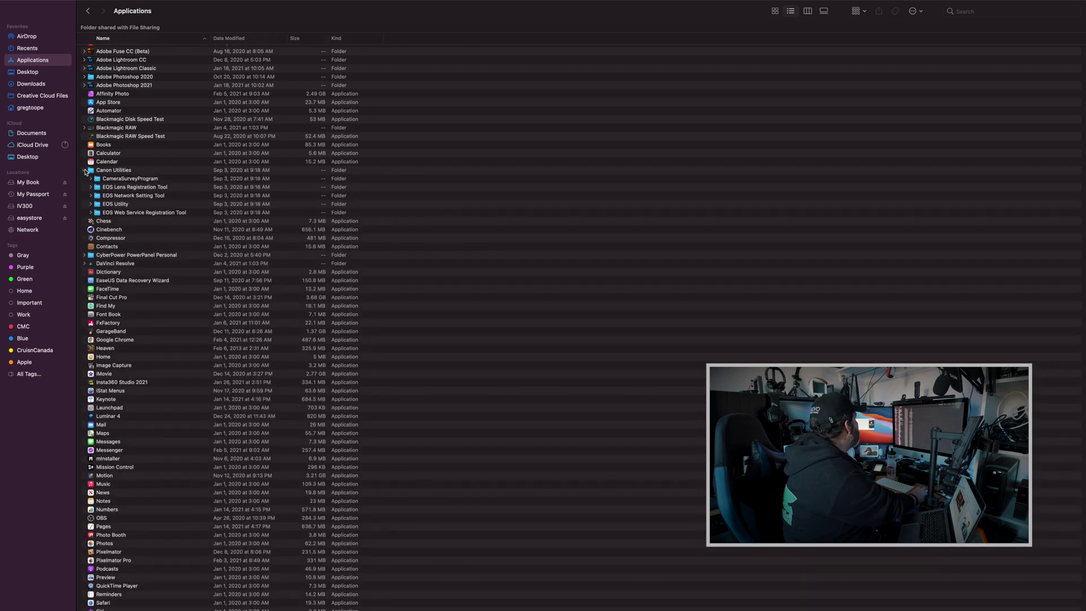
left_click(91, 213)
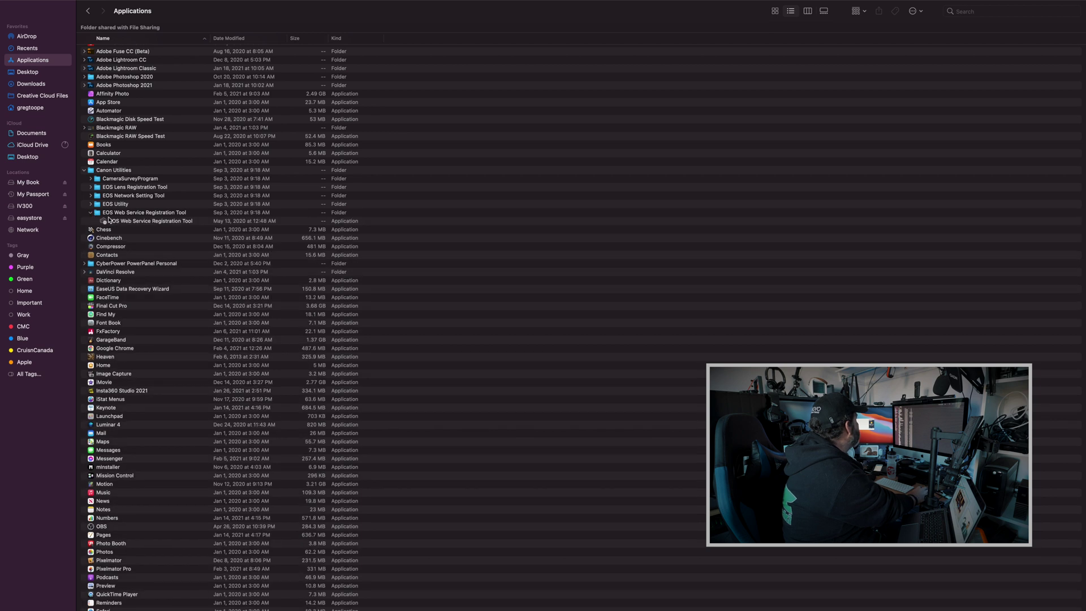
left_click(91, 204)
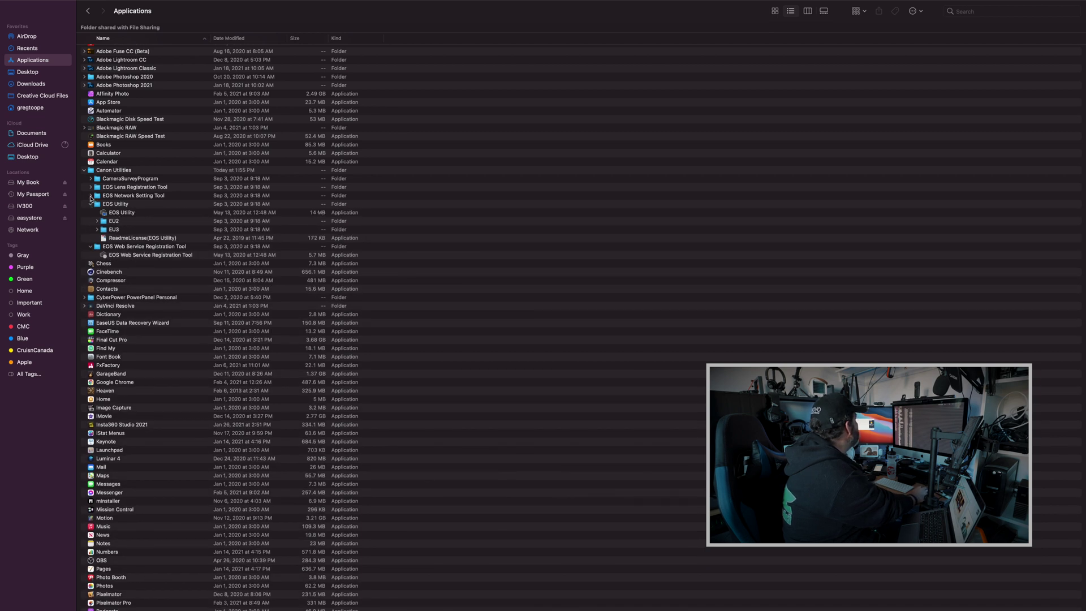
left_click(91, 196)
left_click(90, 187)
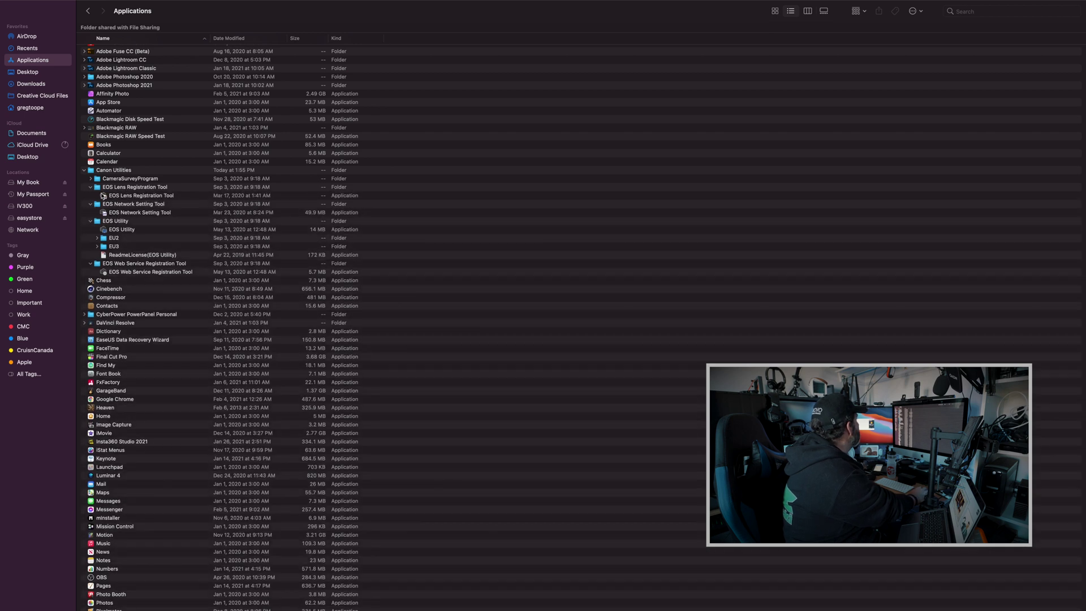
left_click(91, 179)
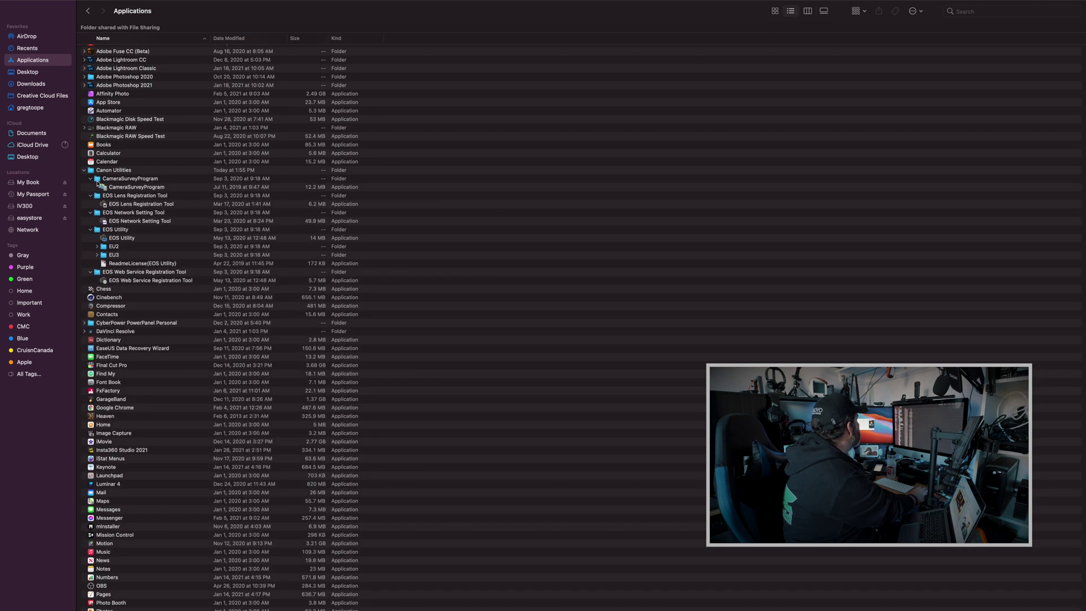
left_click(83, 170)
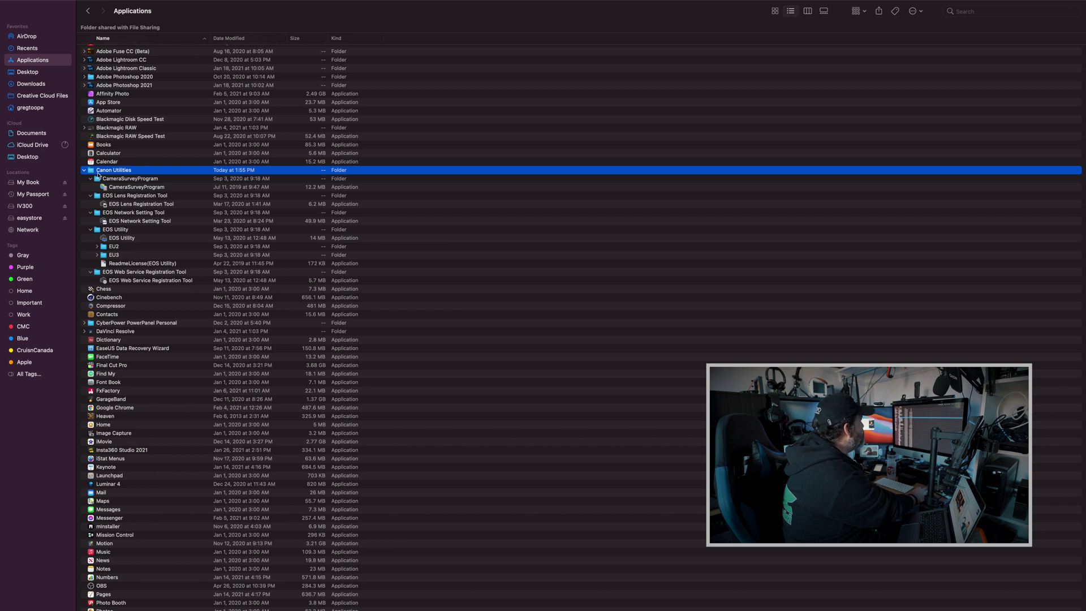
left_click(84, 170)
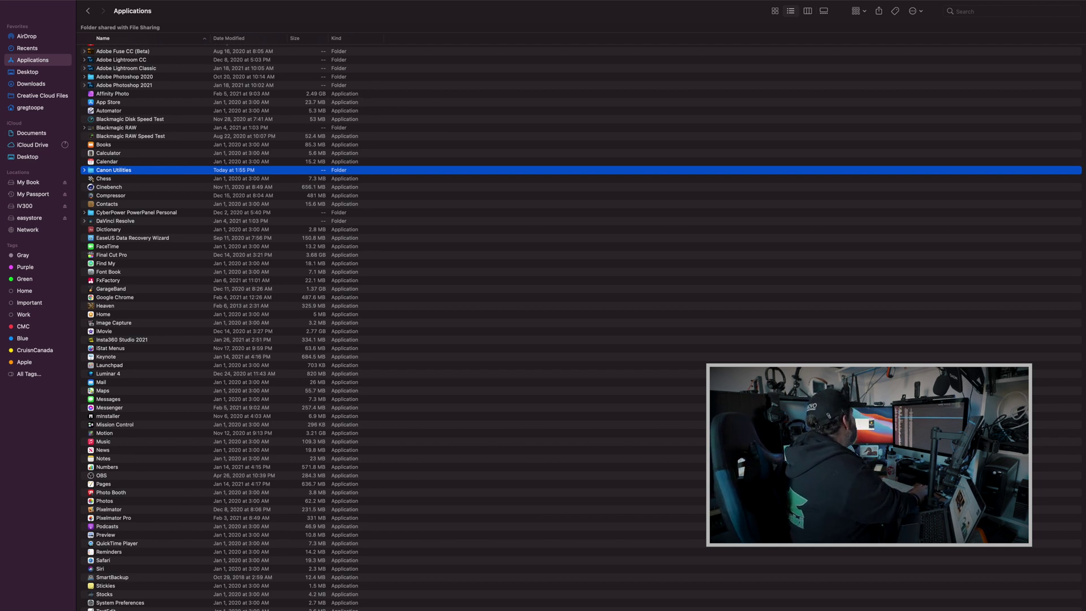
Take the Finder Applications window out of full screen with Control-Command-F
key("ctrl+super+f")
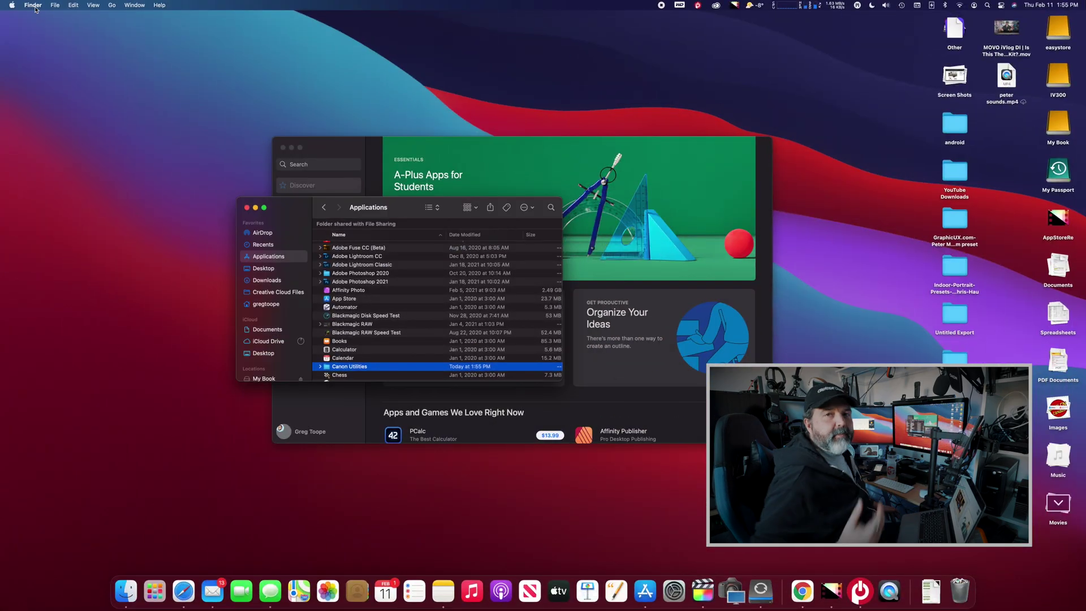